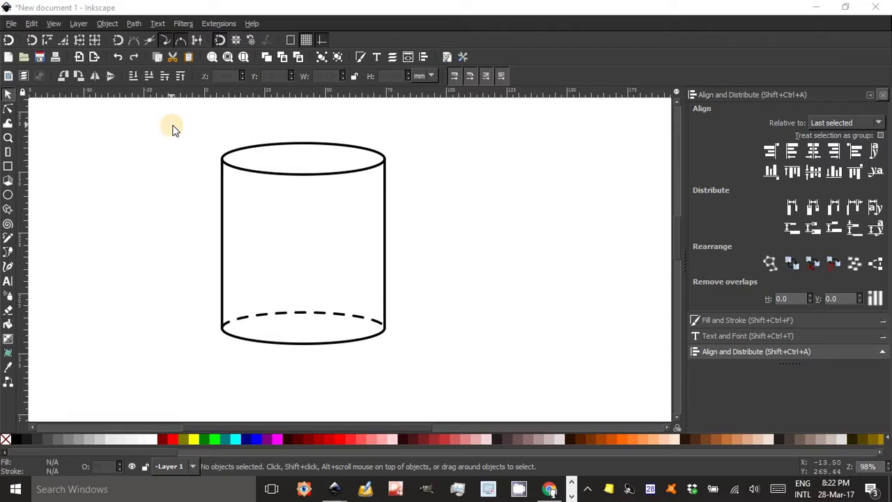
Group the six cylinder paths into a single object.
{"action": "left_click_drag", "start_coordinate": [189, 124], "coordinate": [437, 383]}
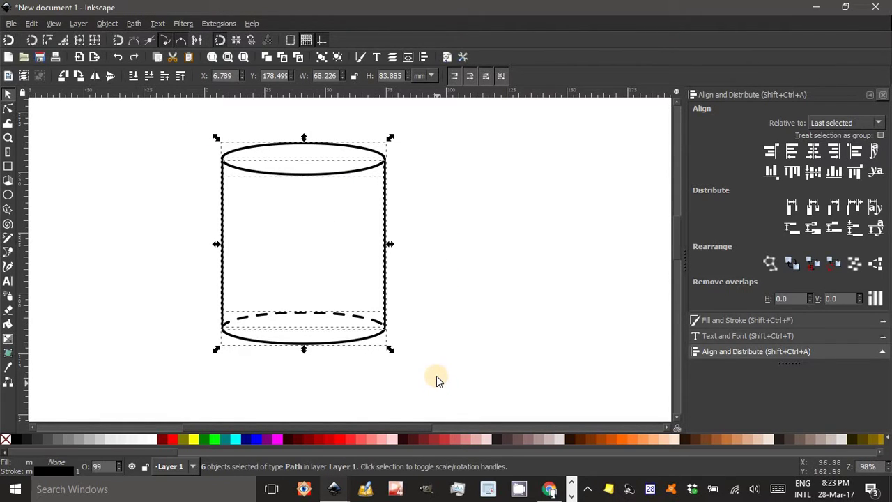
{"action": "key", "text": "ctrl+g"}
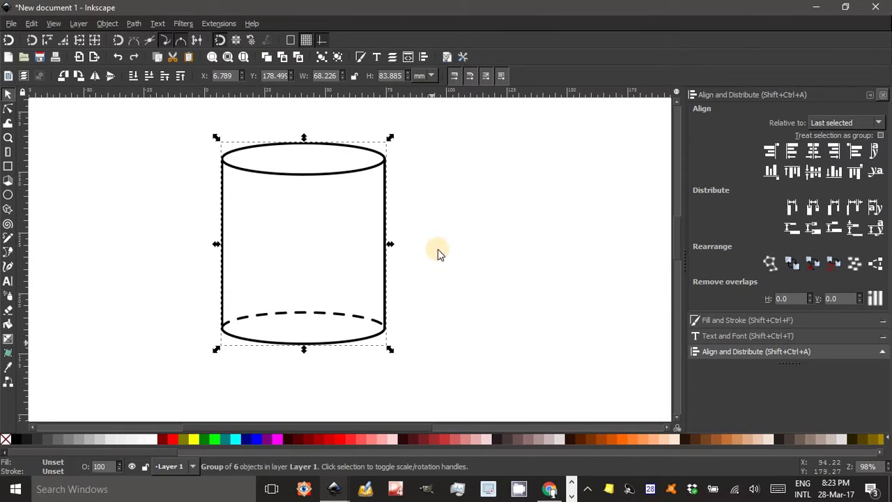
{"action": "left_click", "coordinate": [466, 241]}
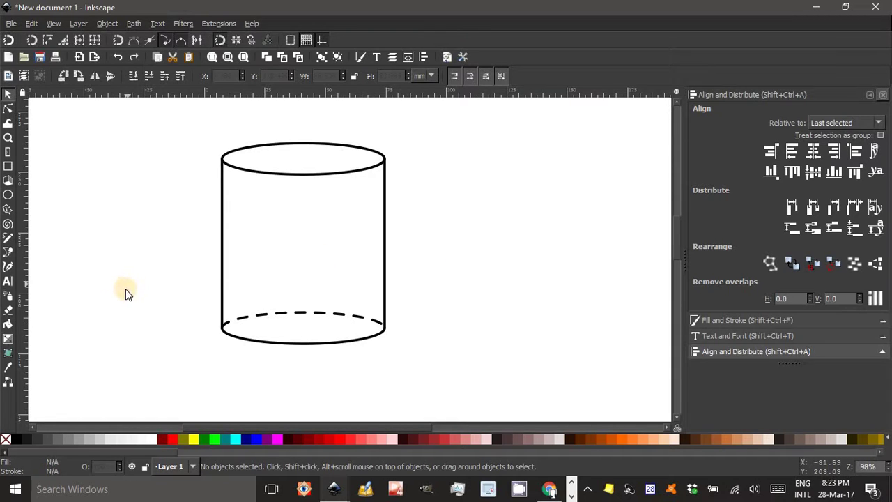
Draw a straight vertical line beside the cylinder's base and select it.
{"action": "left_click", "coordinate": [7, 252]}
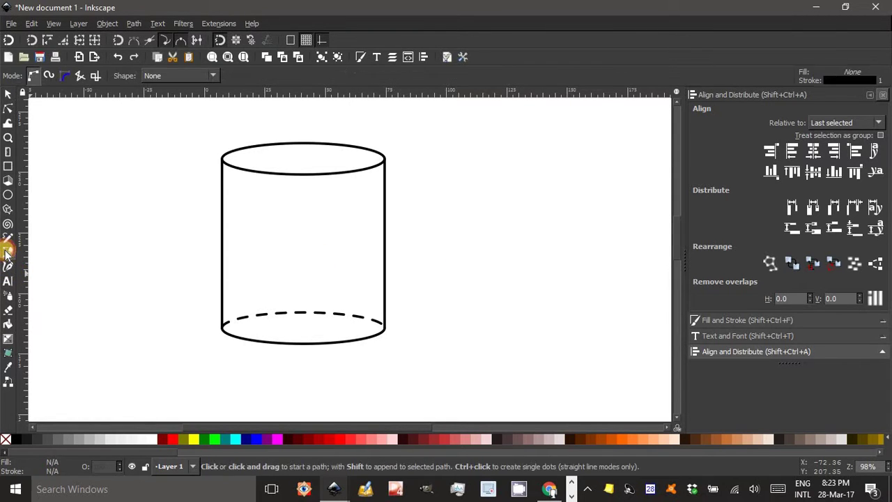
{"action": "left_click", "coordinate": [410, 330]}
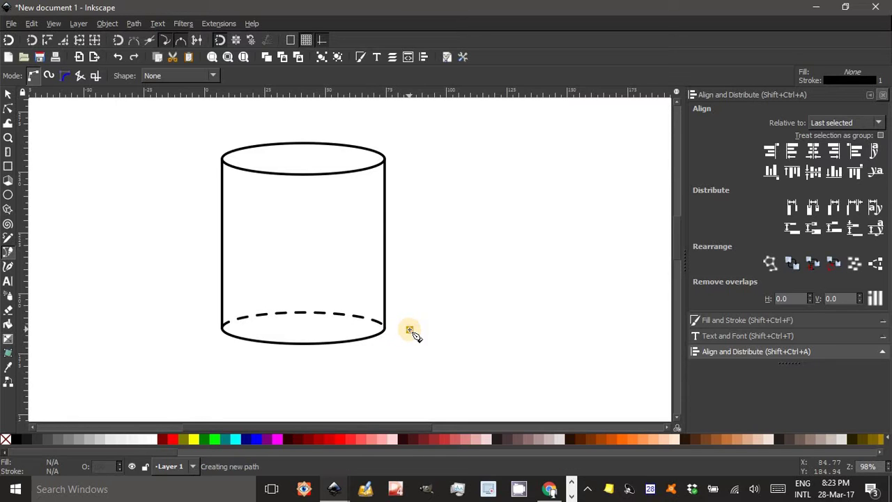
{"action": "double_click", "coordinate": [411, 252]}
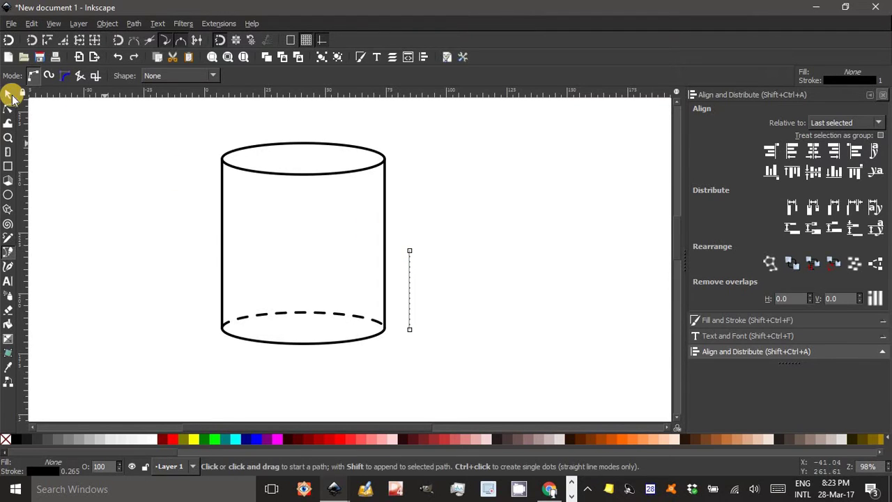
{"action": "left_click", "coordinate": [7, 94]}
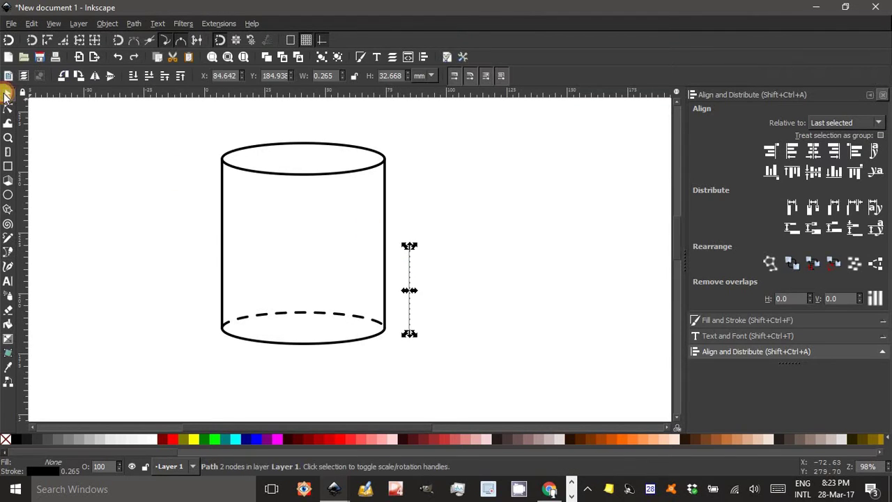
{"action": "left_click", "coordinate": [475, 227]}
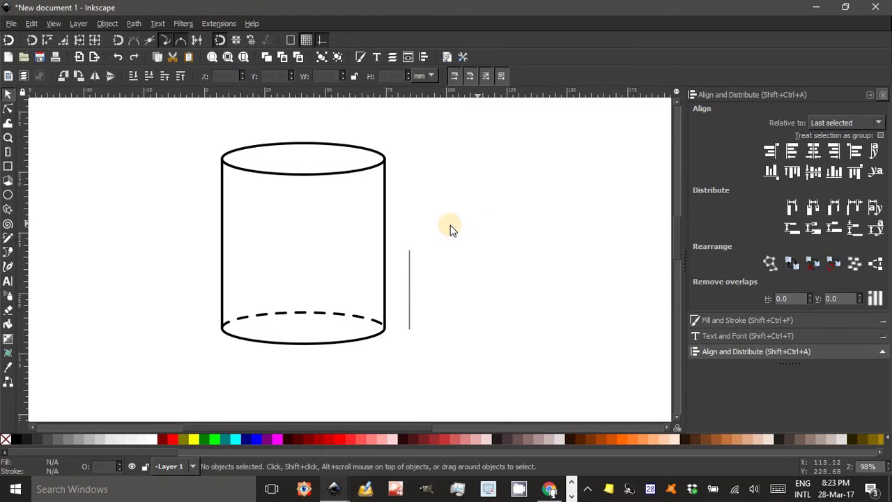
{"action": "left_click", "coordinate": [409, 278]}
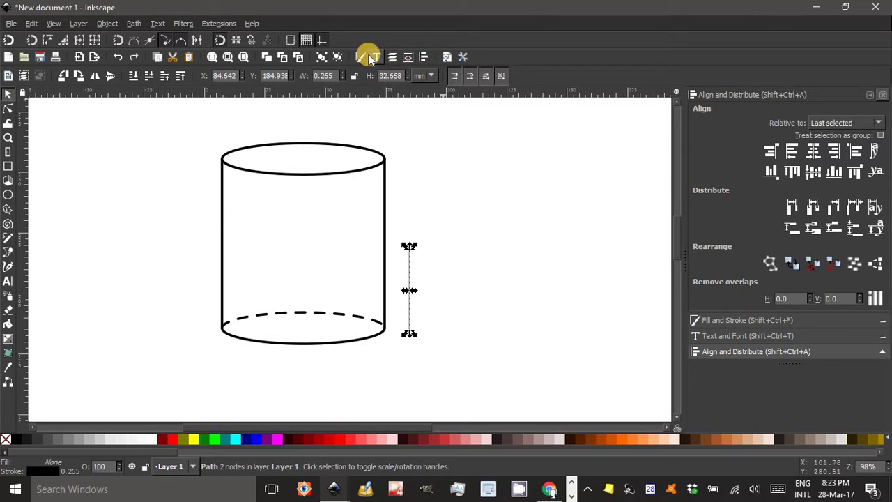
Give the vertical line a 0.7 mm stroke width and an arrowhead end marker.
{"action": "left_click", "coordinate": [730, 322]}
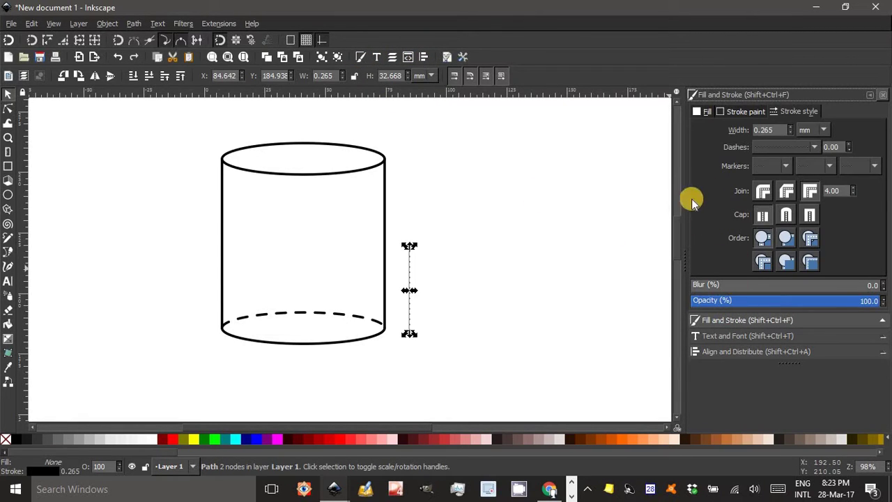
{"action": "left_click", "coordinate": [739, 130]}
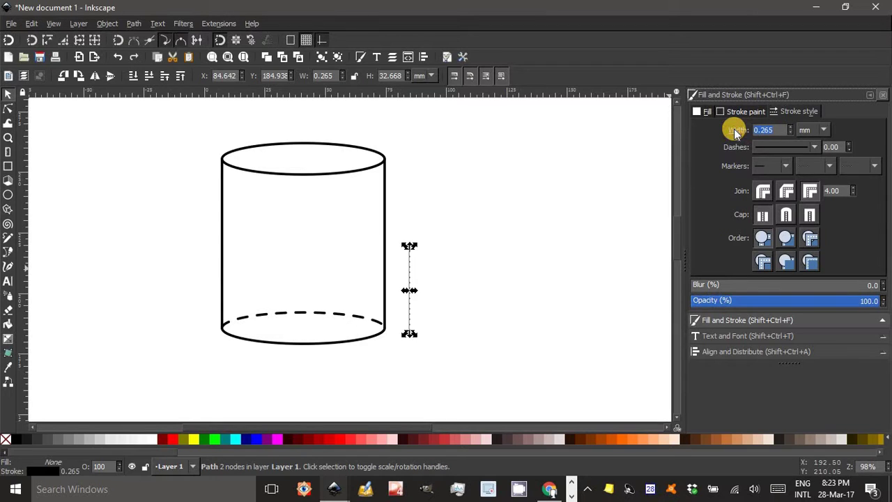
{"action": "type", "text": "0.7"}
{"action": "key", "text": "Return"}
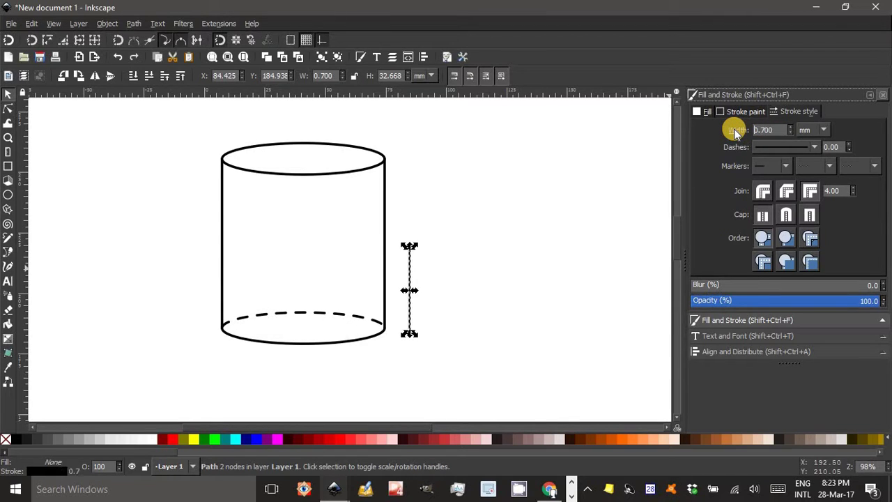
{"action": "left_click", "coordinate": [787, 166]}
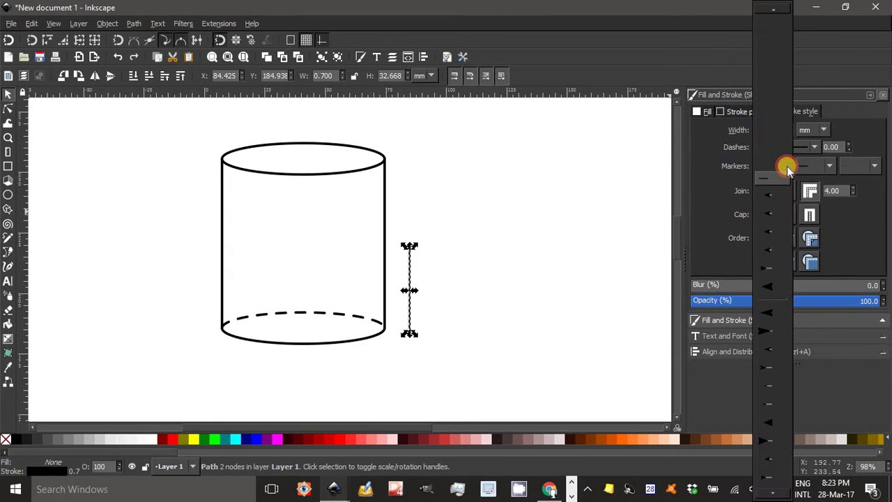
{"action": "left_click", "coordinate": [775, 351]}
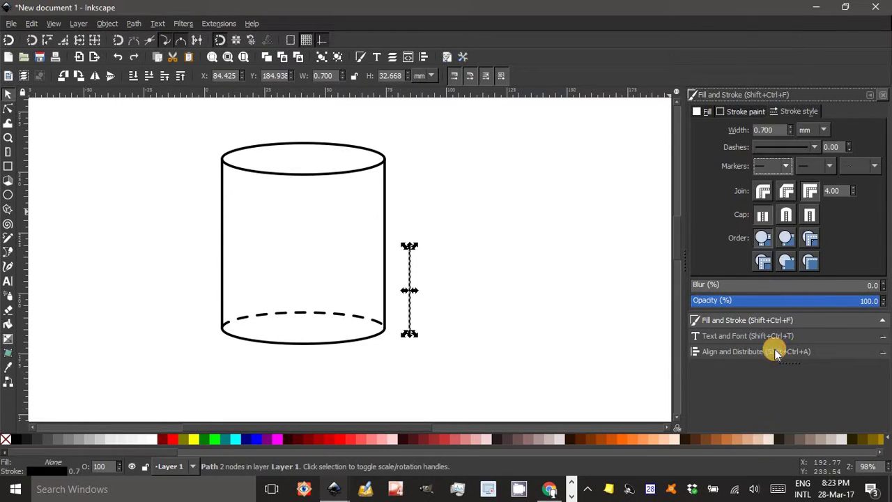
{"action": "left_click", "coordinate": [550, 309]}
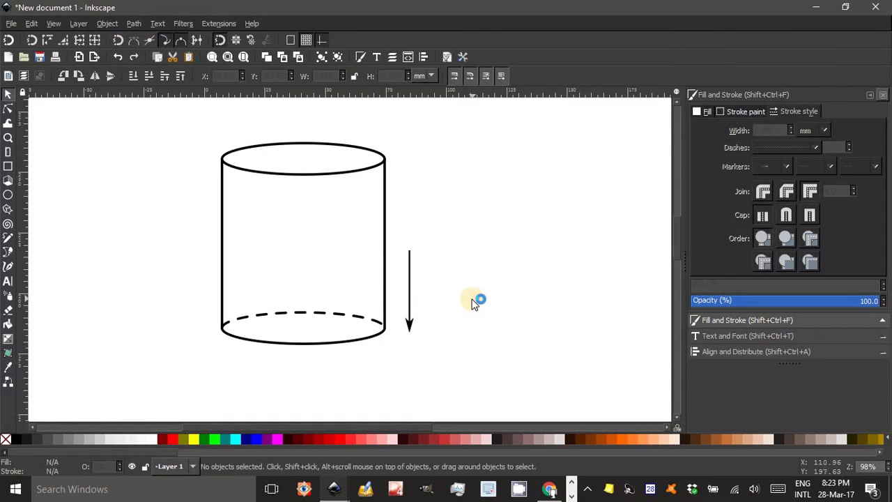
{"action": "left_click", "coordinate": [409, 274]}
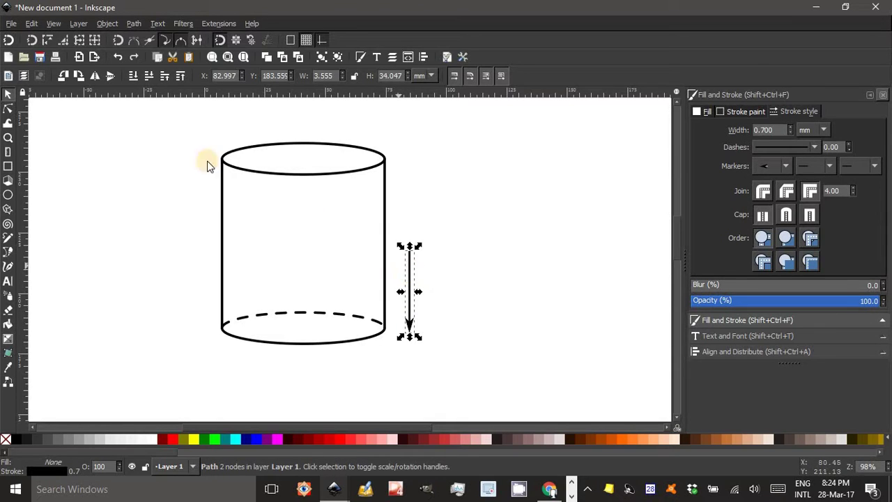
Flip an arrow copy to point up, move it higher, and shorten both arrows to leave a gap.
{"action": "left_click", "coordinate": [108, 75]}
{"action": "left_click_drag", "start_coordinate": [411, 283], "coordinate": [422, 182]}
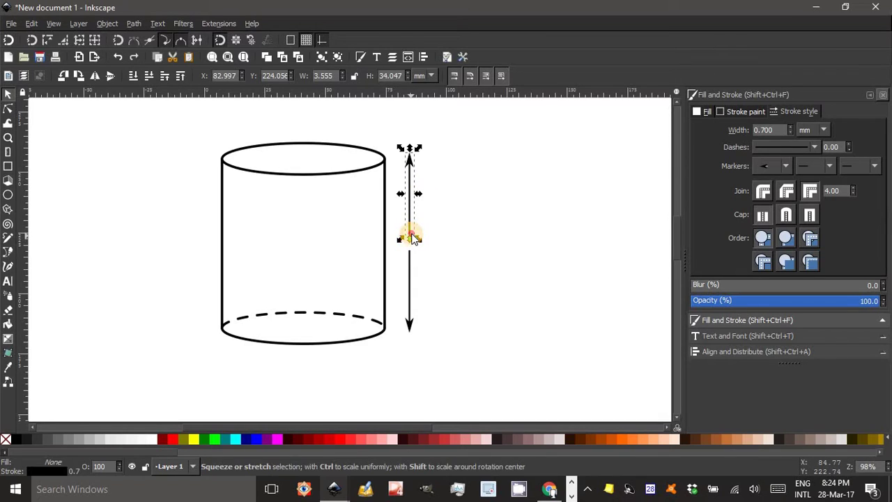
{"action": "left_click_drag", "start_coordinate": [412, 238], "coordinate": [412, 236]}
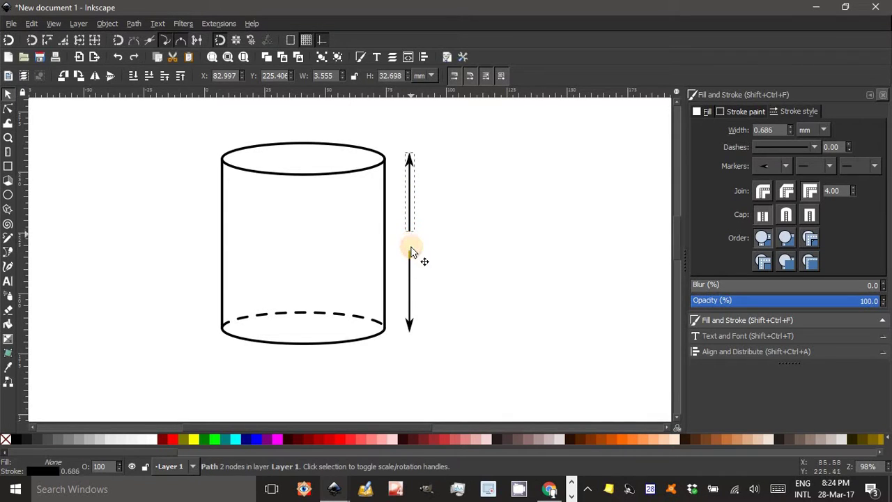
{"action": "left_click", "coordinate": [410, 258]}
{"action": "left_click_drag", "start_coordinate": [409, 247], "coordinate": [409, 250]}
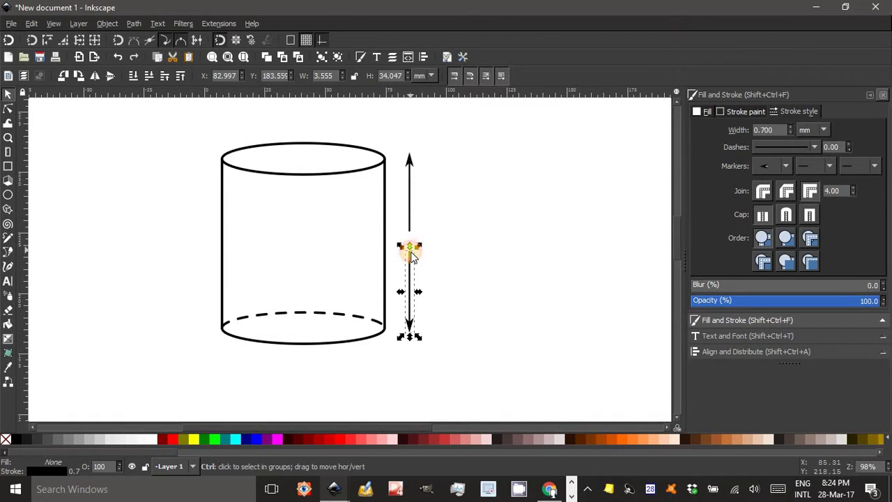
{"action": "left_click", "coordinate": [441, 252]}
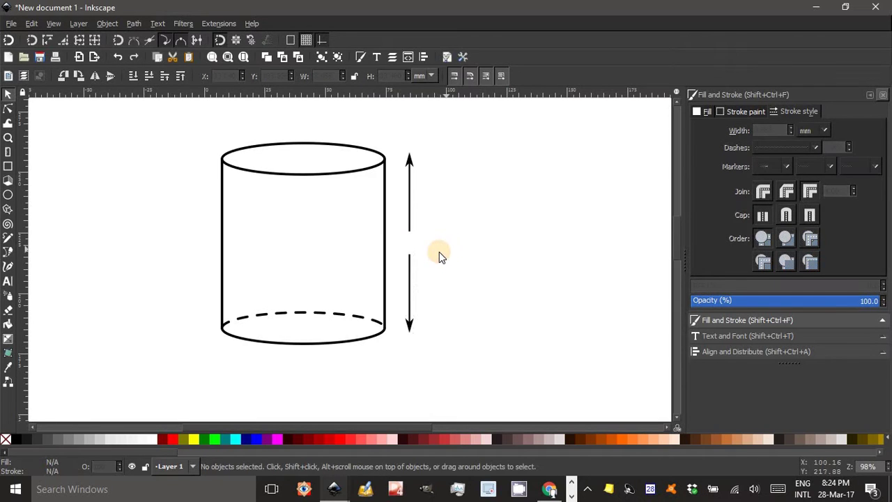
{"action": "left_click", "coordinate": [412, 285]}
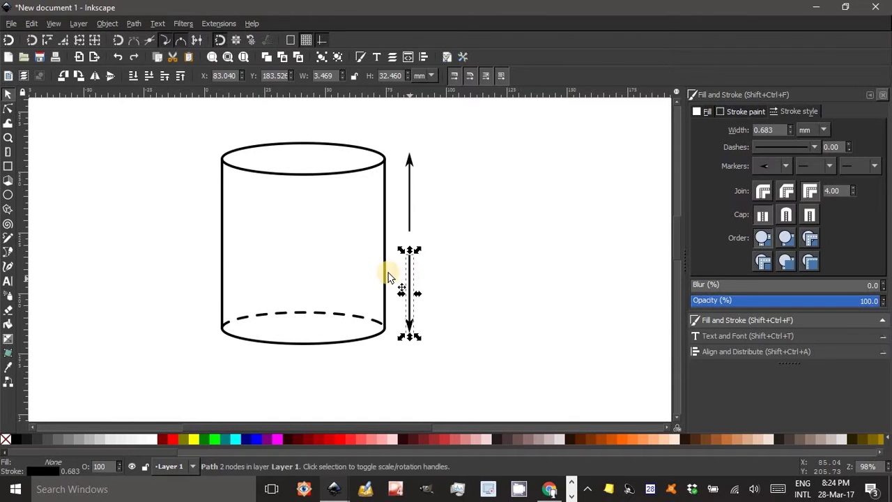
Rotate an arrow copy 90° under the base, forming left and right arrows with a gap.
{"action": "left_click", "coordinate": [63, 77]}
{"action": "left_click_drag", "start_coordinate": [424, 288], "coordinate": [358, 364]}
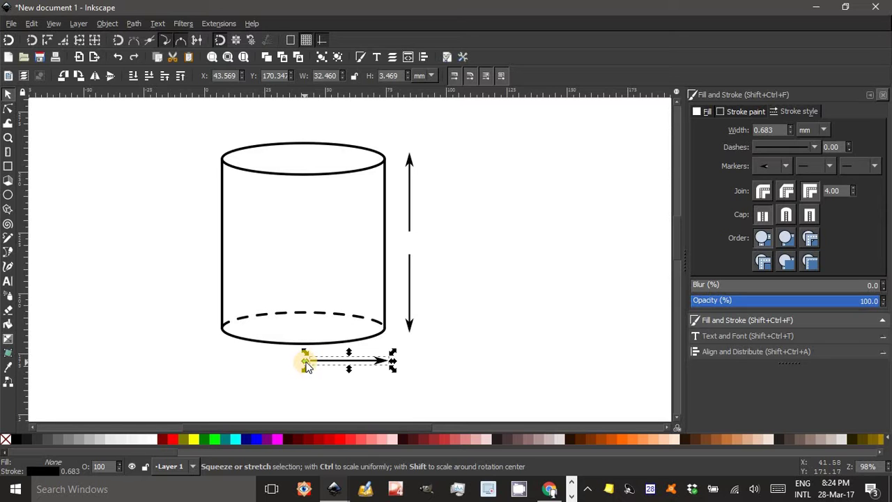
{"action": "left_click_drag", "start_coordinate": [310, 365], "coordinate": [323, 364]}
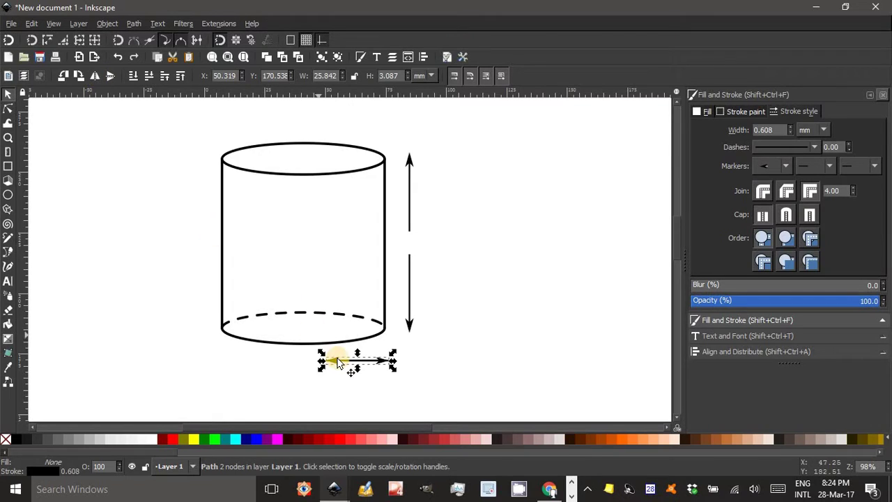
{"action": "left_click_drag", "start_coordinate": [339, 362], "coordinate": [229, 364]}
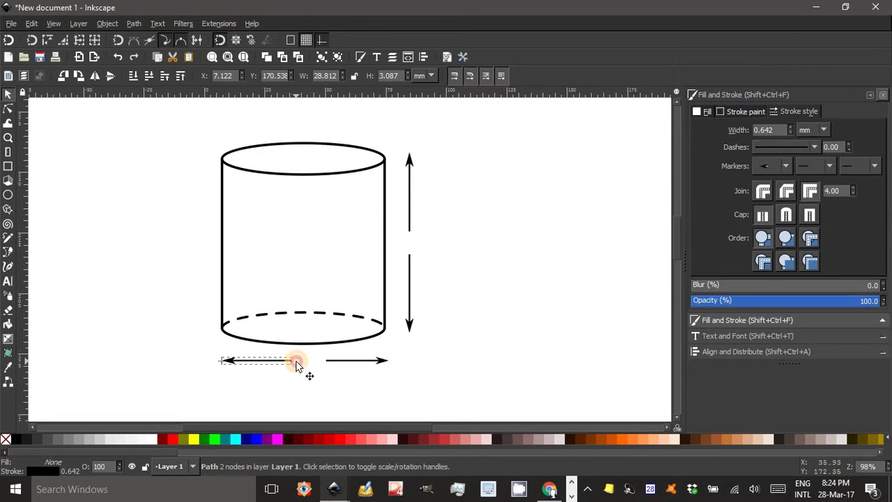
{"action": "left_click", "coordinate": [329, 362]}
{"action": "left_click_drag", "start_coordinate": [320, 361], "coordinate": [313, 361]}
{"action": "left_click", "coordinate": [471, 354]}
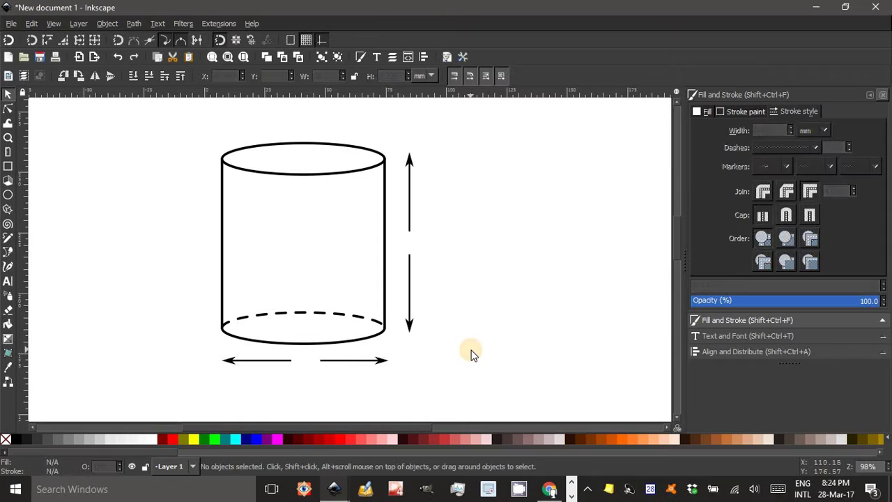
Add a text label 'H' to the right of the vertical arrows.
{"action": "left_click", "coordinate": [8, 281]}
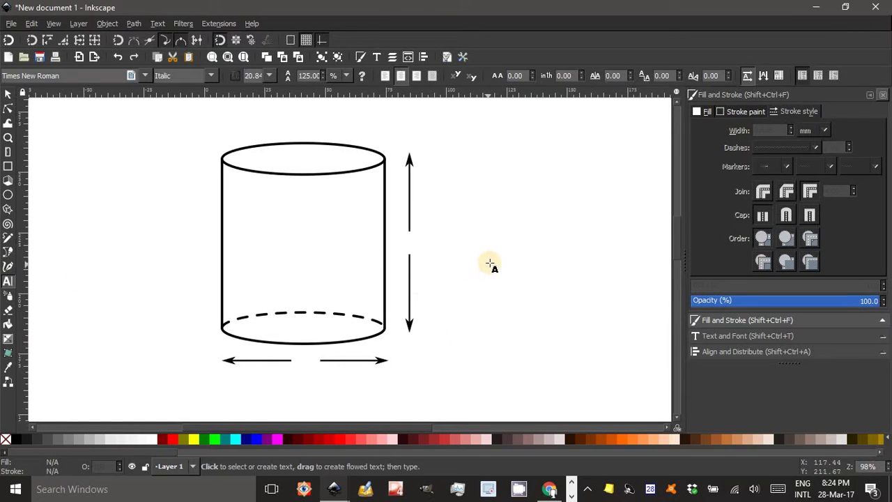
{"action": "left_click", "coordinate": [490, 263]}
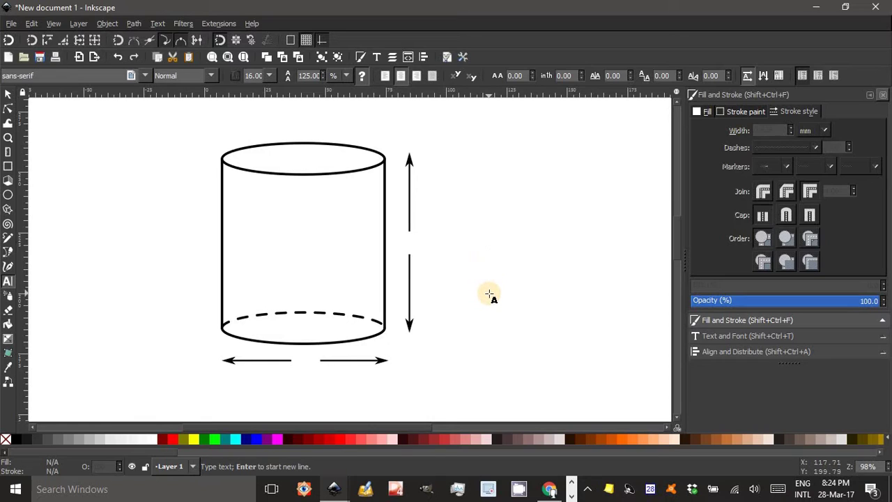
{"action": "type", "text": "H"}
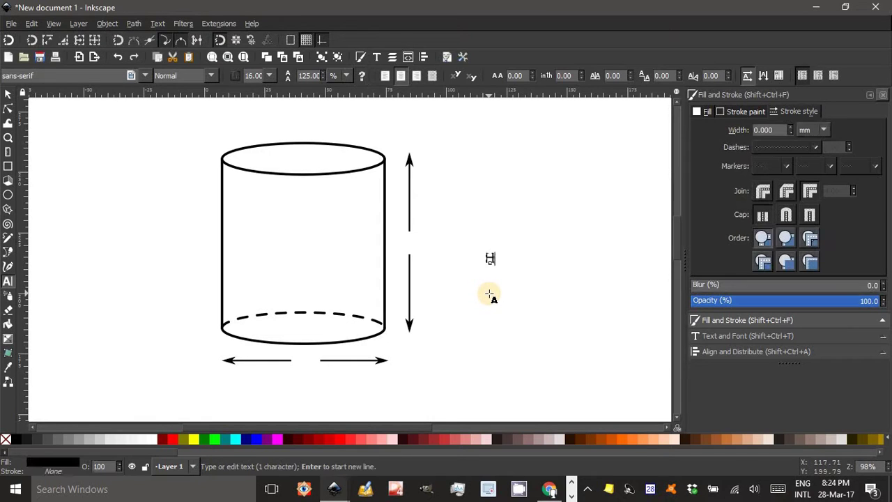
{"action": "left_click", "coordinate": [9, 93]}
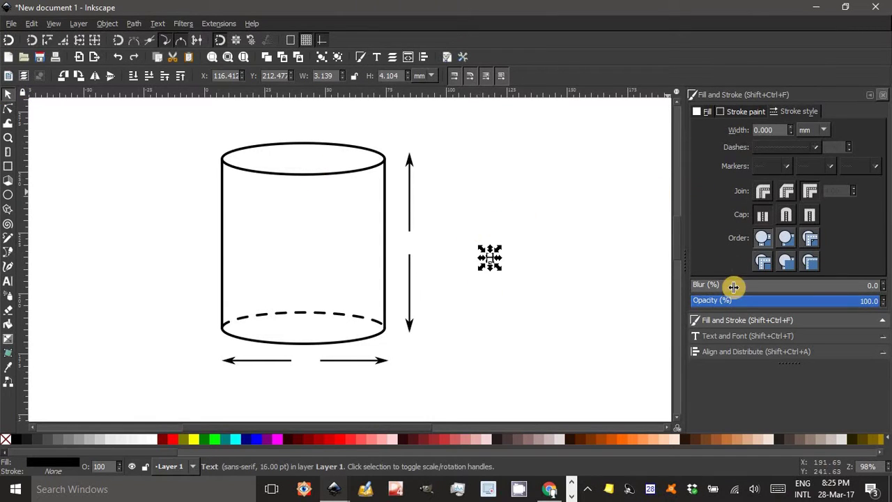
Set the H label's font to Times New Roman Italic and apply it.
{"action": "left_click", "coordinate": [729, 337]}
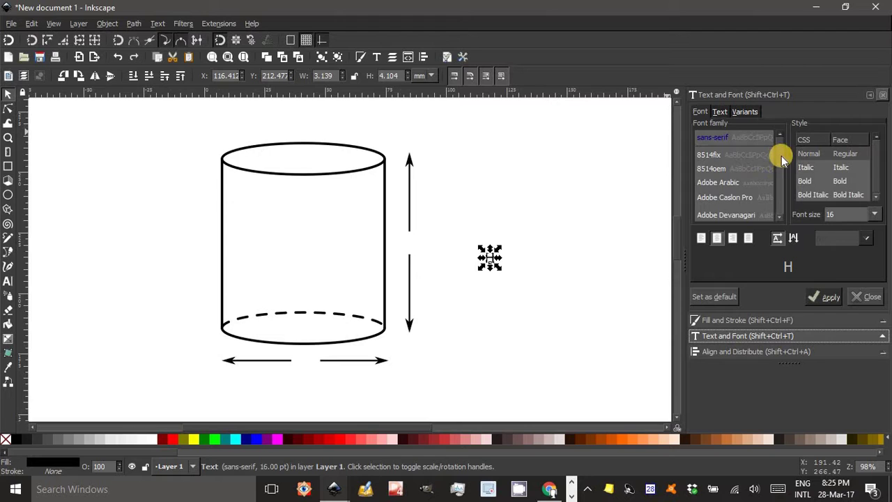
{"action": "left_click_drag", "start_coordinate": [782, 159], "coordinate": [779, 217]}
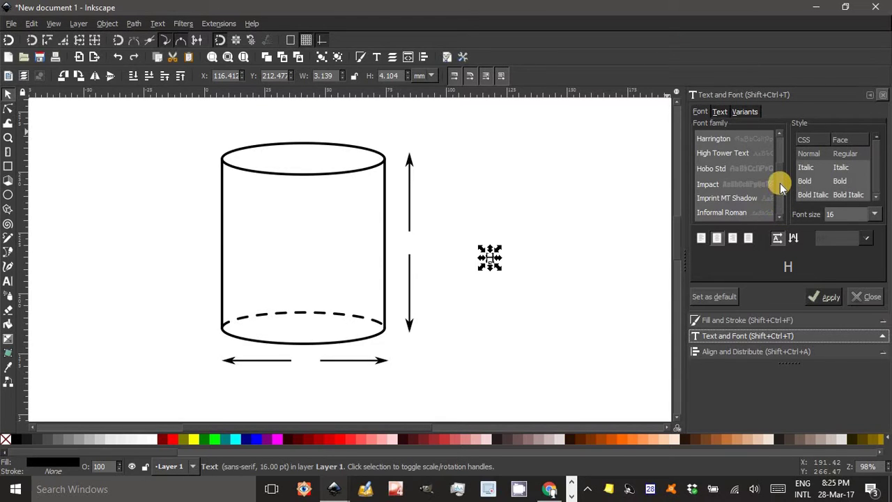
{"action": "left_click_drag", "start_coordinate": [779, 176], "coordinate": [775, 214]}
{"action": "left_click", "coordinate": [742, 197]}
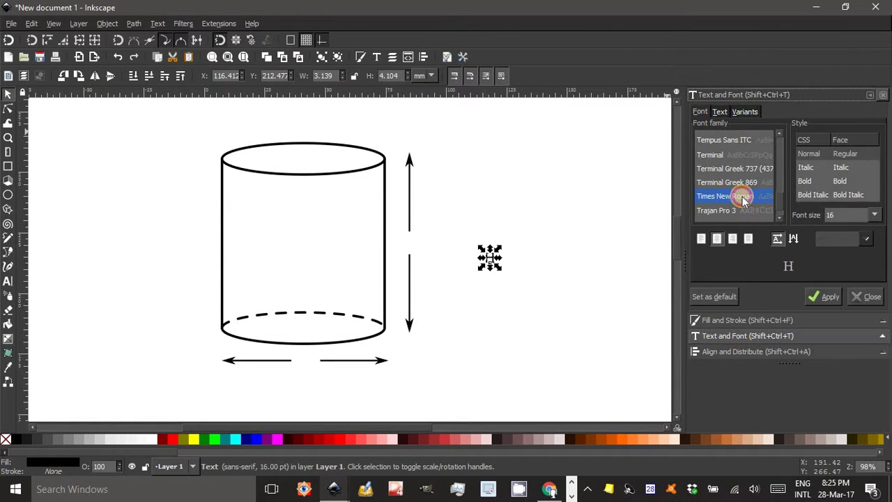
{"action": "left_click", "coordinate": [841, 167]}
{"action": "left_click", "coordinate": [825, 297]}
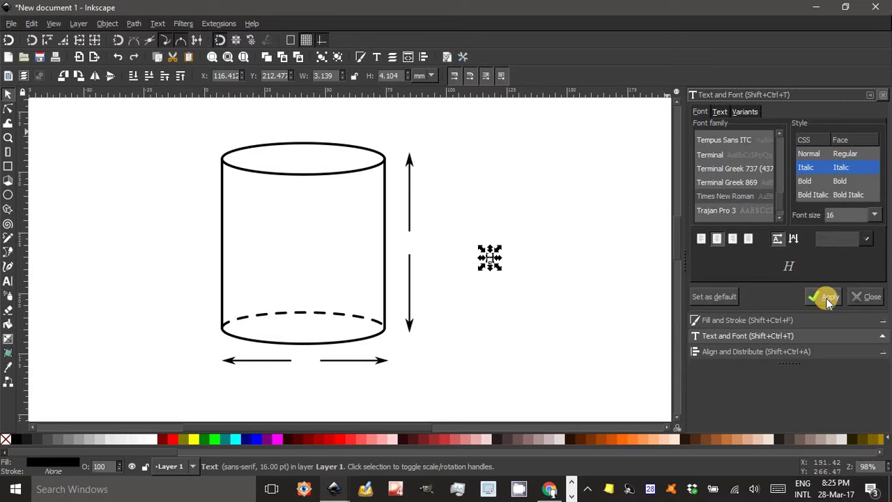
{"action": "left_click", "coordinate": [825, 297]}
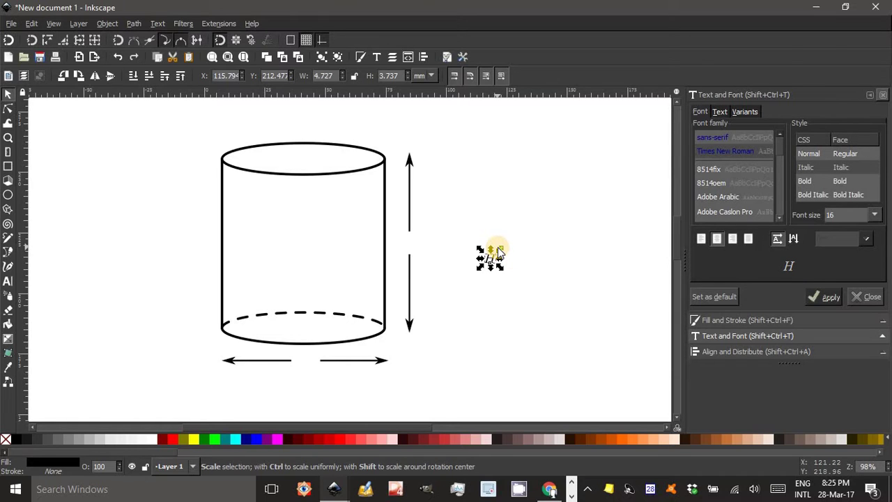
Scale the H up to about 21.78 pt, move it into the arrow gap, and select it with both arrows.
{"action": "left_click_drag", "start_coordinate": [499, 251], "coordinate": [498, 245]}
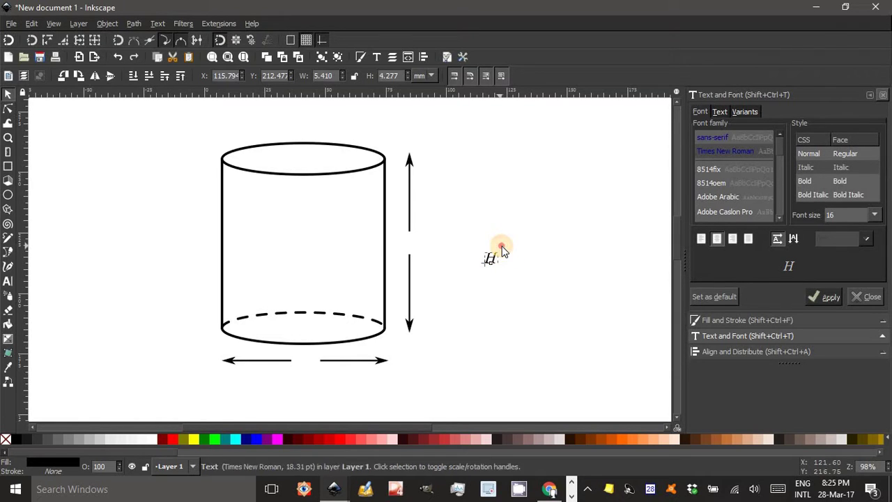
{"action": "left_click", "coordinate": [536, 260]}
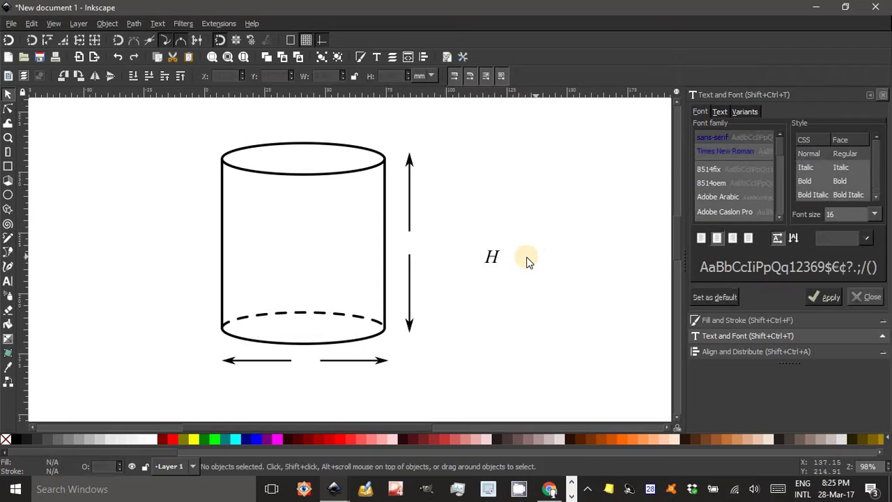
{"action": "left_click_drag", "start_coordinate": [496, 256], "coordinate": [408, 241]}
{"action": "left_click", "coordinate": [428, 176]}
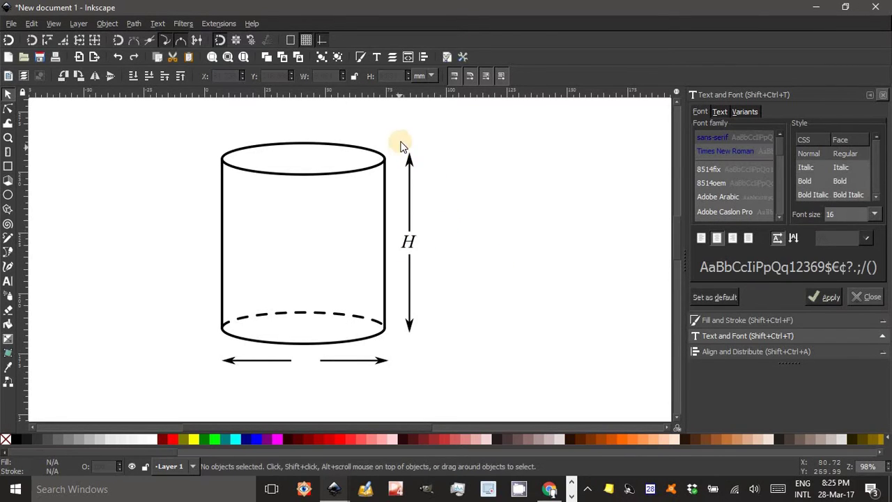
{"action": "left_click_drag", "start_coordinate": [399, 142], "coordinate": [447, 344]}
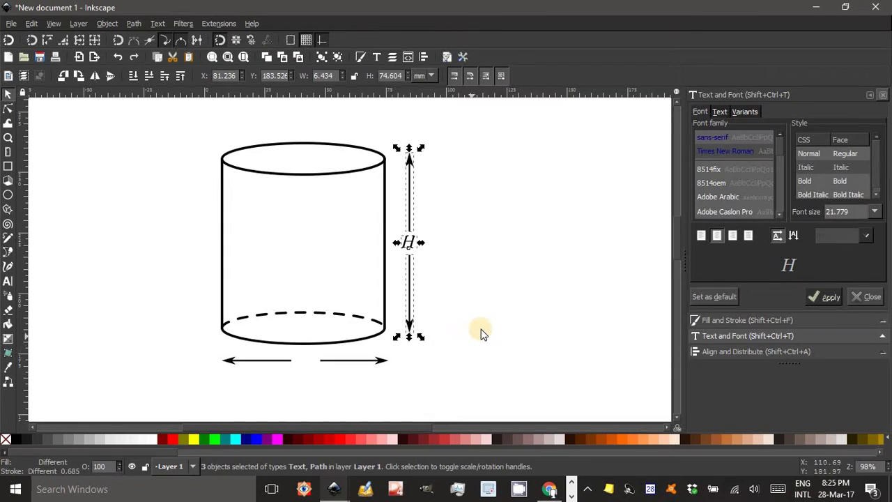
Center the H and arrow halves on the vertical axis and distribute their centres evenly vertically.
{"action": "left_click", "coordinate": [735, 352]}
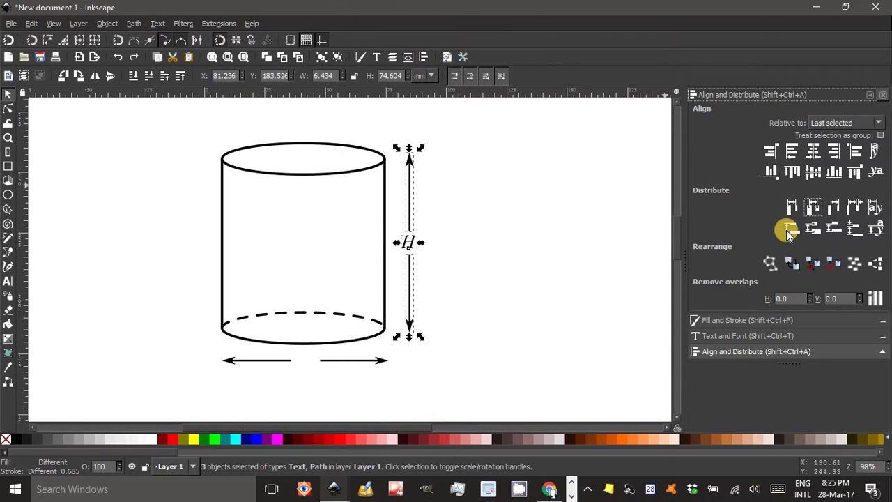
{"action": "left_click", "coordinate": [813, 151]}
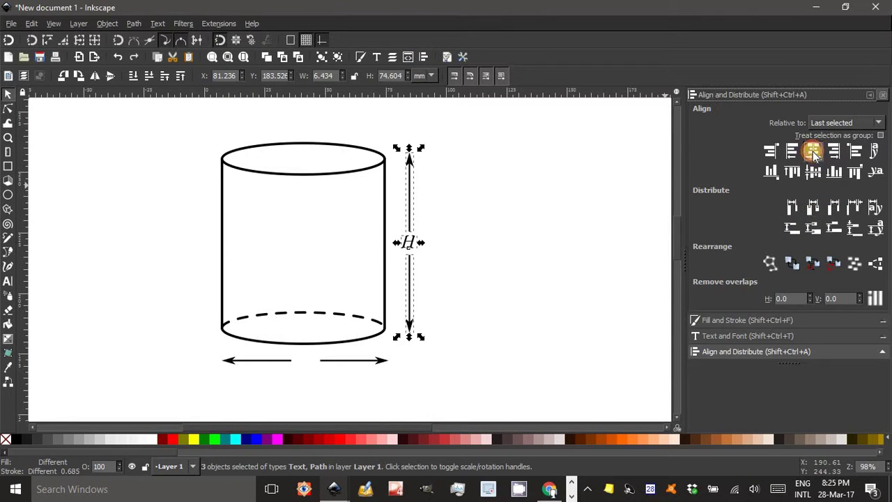
{"action": "left_click", "coordinate": [812, 227]}
{"action": "left_click", "coordinate": [517, 202]}
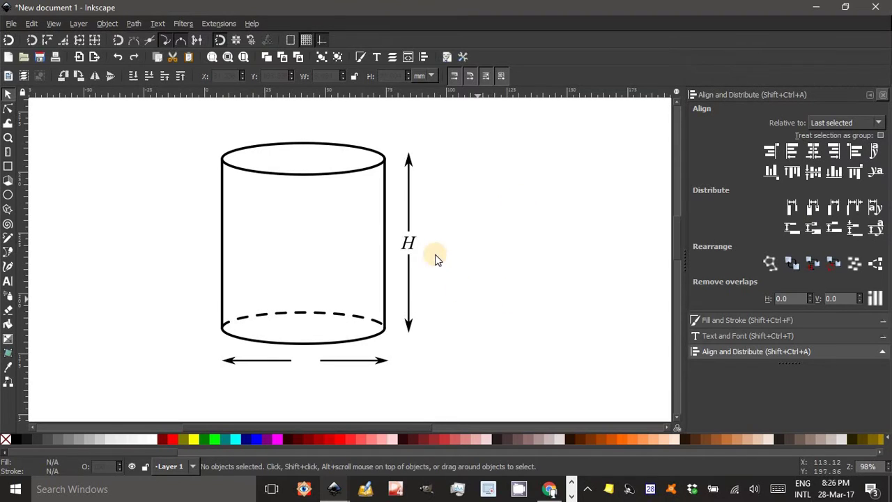
Place a copy of the H label in the gap between the bottom arrows.
{"action": "left_click", "coordinate": [411, 246]}
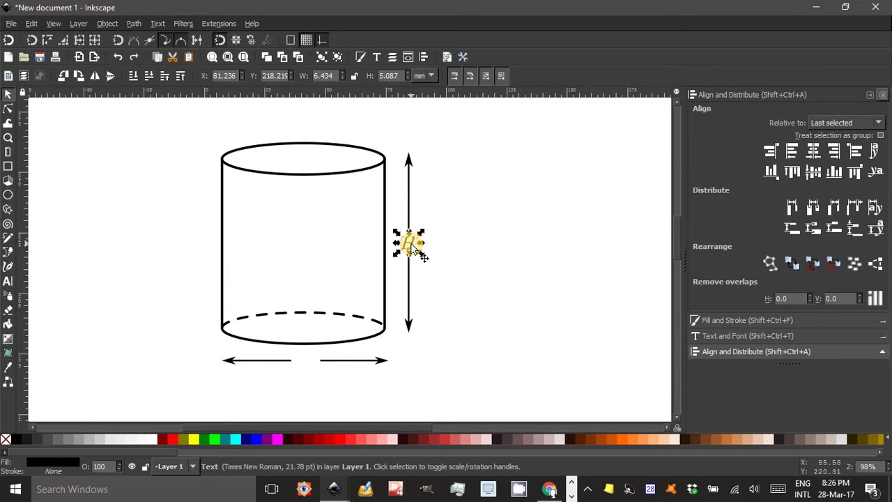
{"action": "left_click_drag", "start_coordinate": [411, 245], "coordinate": [305, 362]}
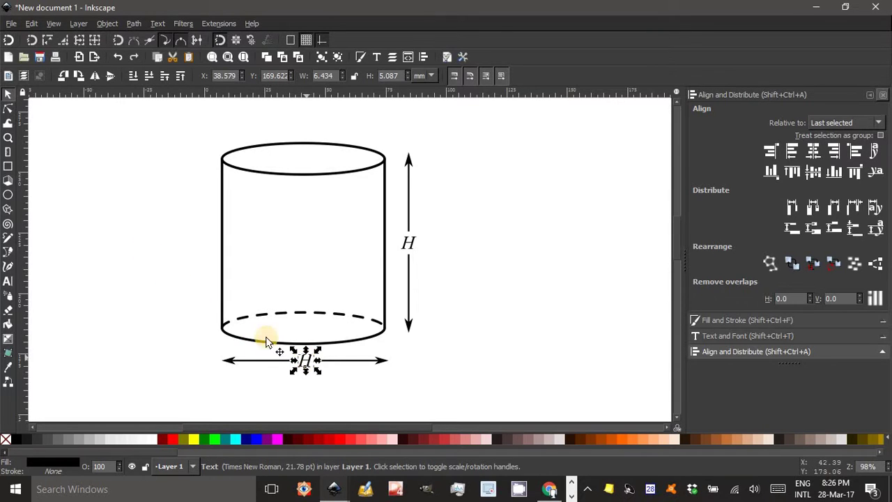
{"action": "left_click", "coordinate": [124, 247]}
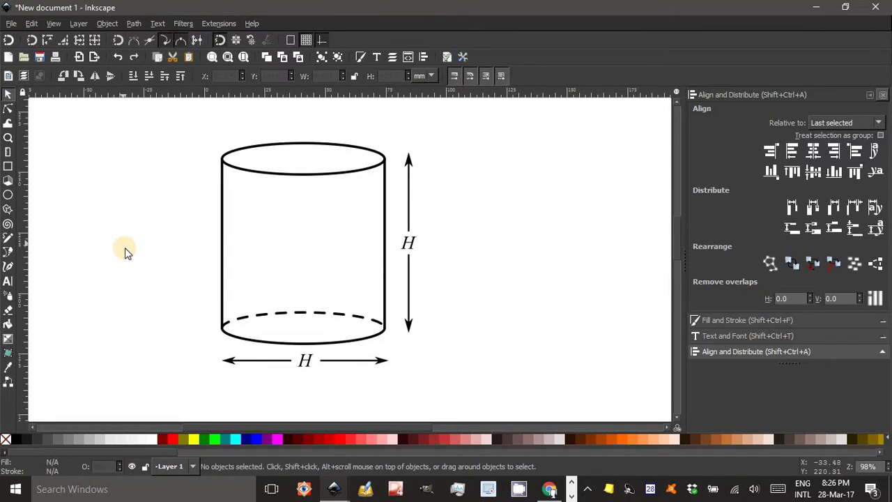
Change the copied letter to 'd' and select it with both horizontal arrows.
{"action": "double_click", "coordinate": [304, 361]}
{"action": "double_click", "coordinate": [305, 361]}
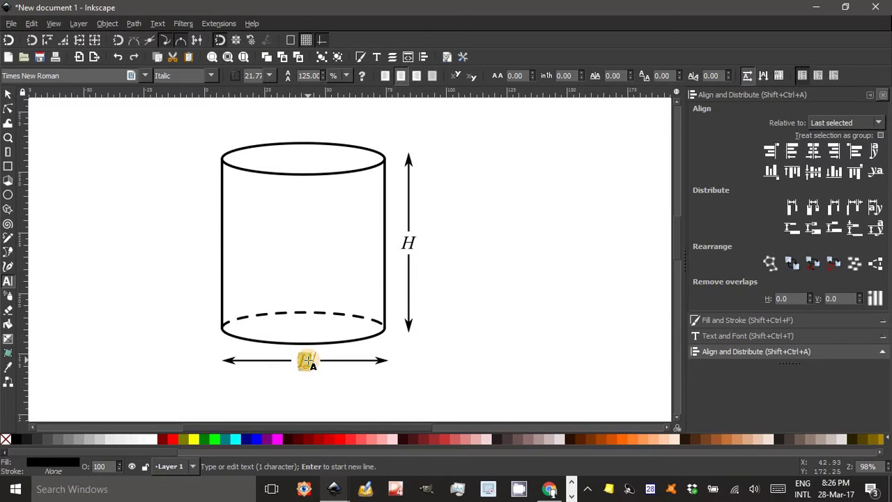
{"action": "type", "text": "d"}
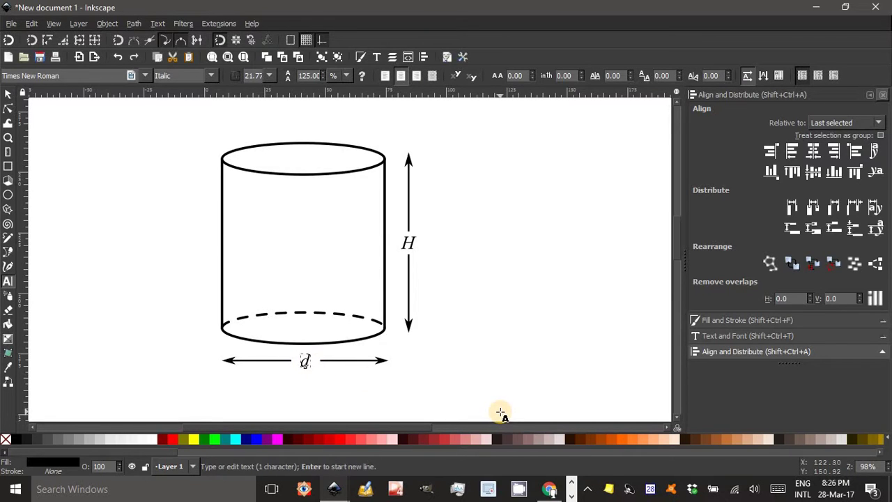
{"action": "left_click", "coordinate": [9, 92]}
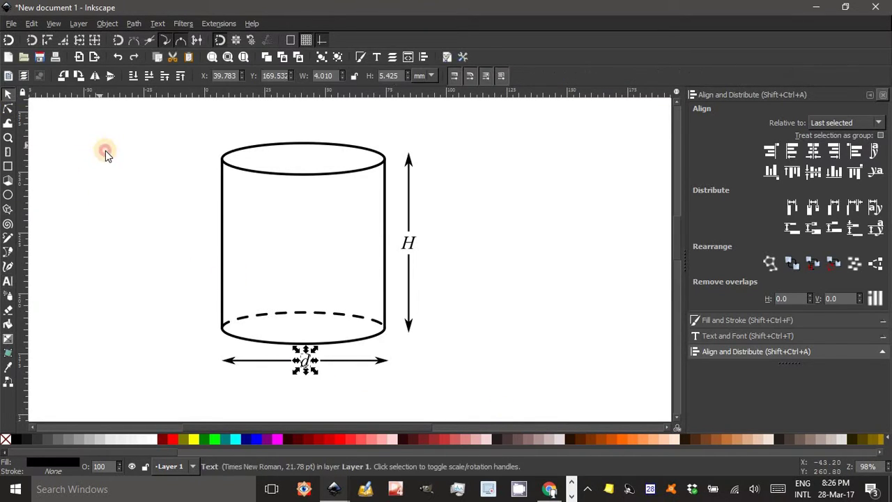
{"action": "left_click", "coordinate": [115, 156]}
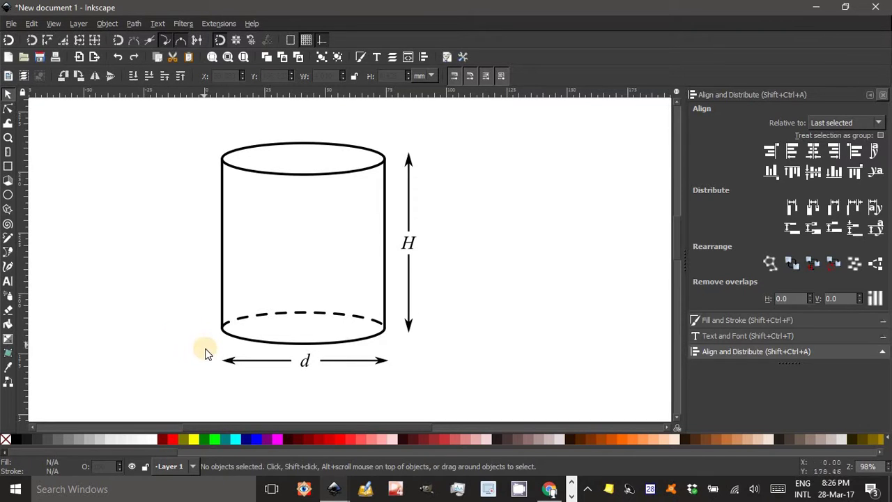
{"action": "left_click_drag", "start_coordinate": [205, 348], "coordinate": [436, 395]}
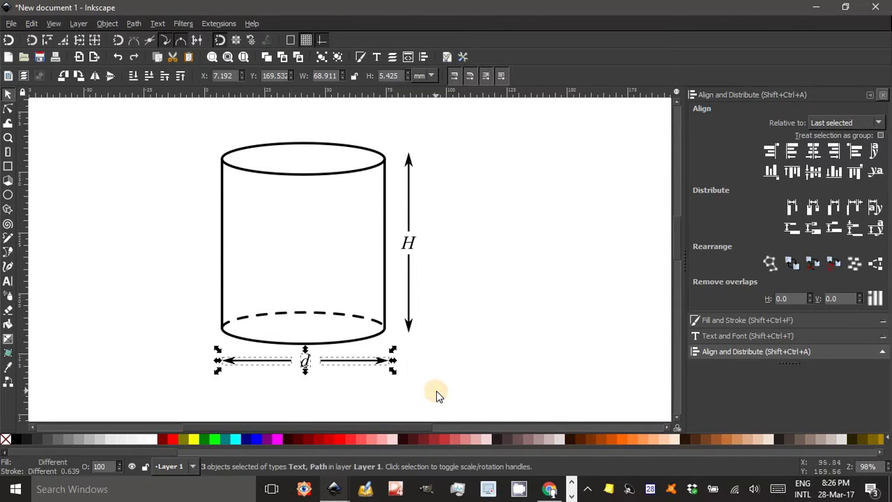
Center d and the width arrows on the horizontal axis, distribute them evenly, then select everything.
{"action": "left_click", "coordinate": [812, 170]}
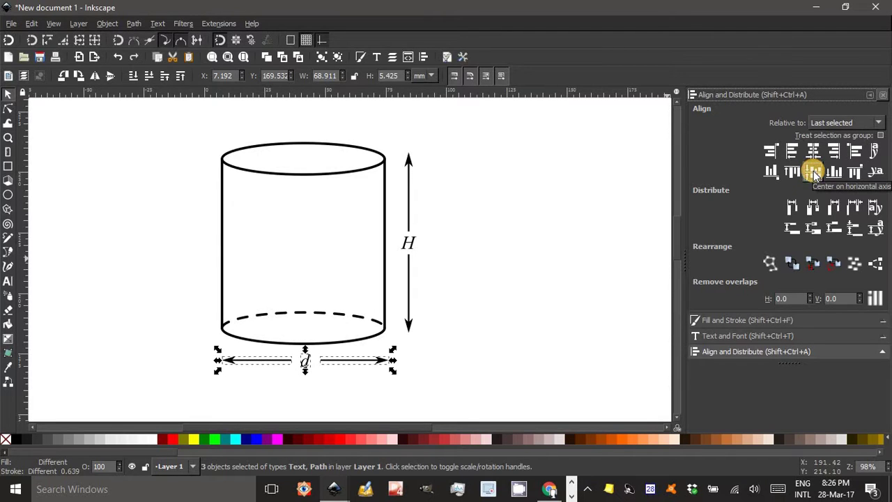
{"action": "left_click", "coordinate": [813, 207]}
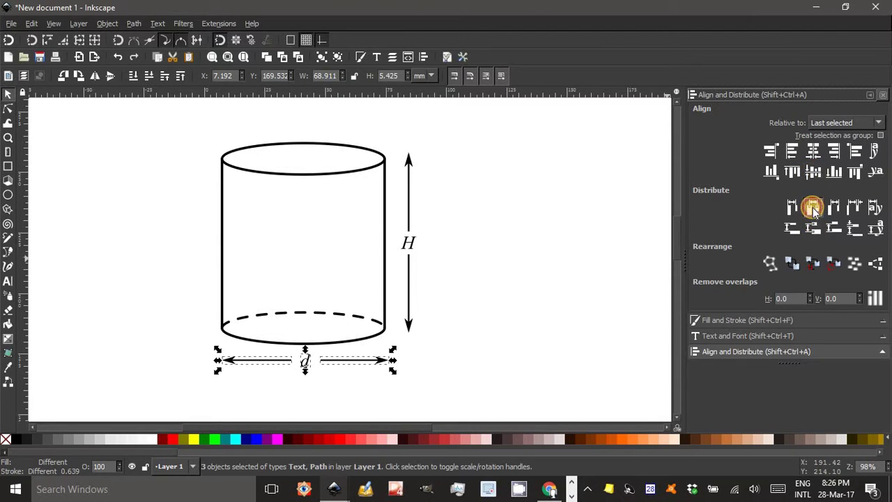
{"action": "left_click", "coordinate": [519, 228]}
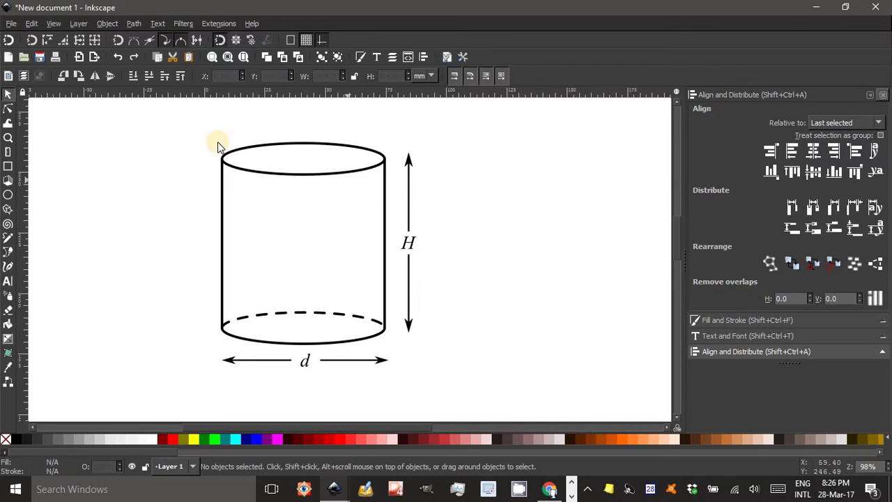
{"action": "left_click_drag", "start_coordinate": [183, 121], "coordinate": [484, 404]}
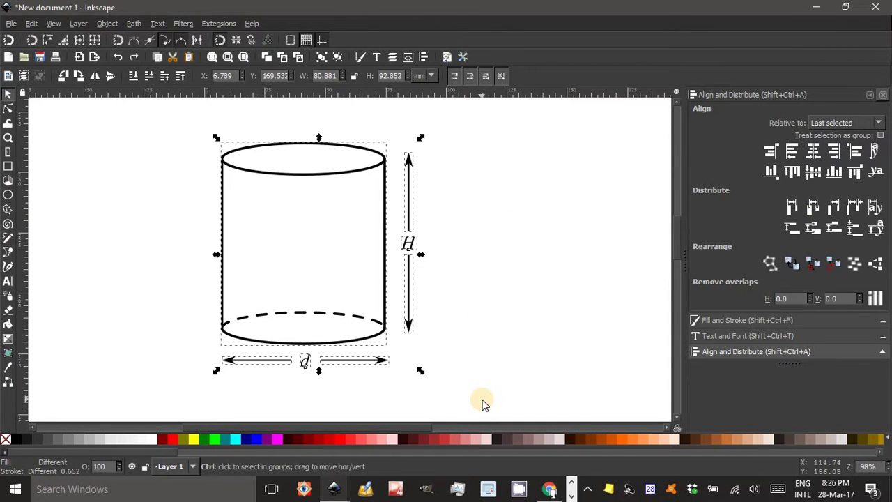
Group the cylinder, its four arrows and the H and d labels as 7 objects, then reselect to verify.
{"action": "key", "text": "ctrl+g"}
{"action": "left_click", "coordinate": [551, 281]}
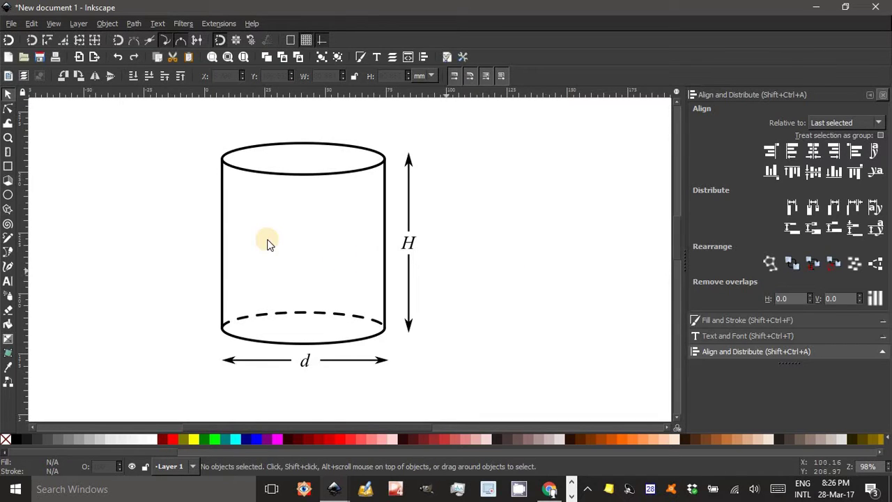
{"action": "left_click_drag", "start_coordinate": [154, 117], "coordinate": [481, 408]}
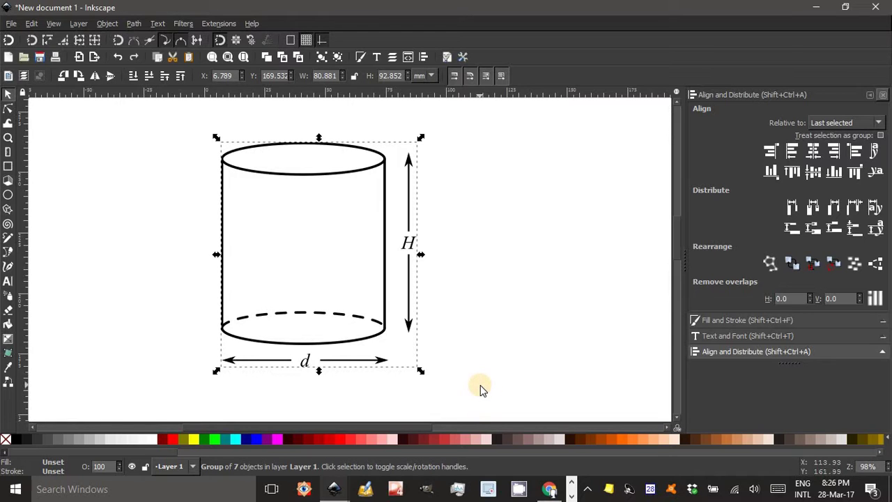
{"action": "left_click", "coordinate": [507, 312]}
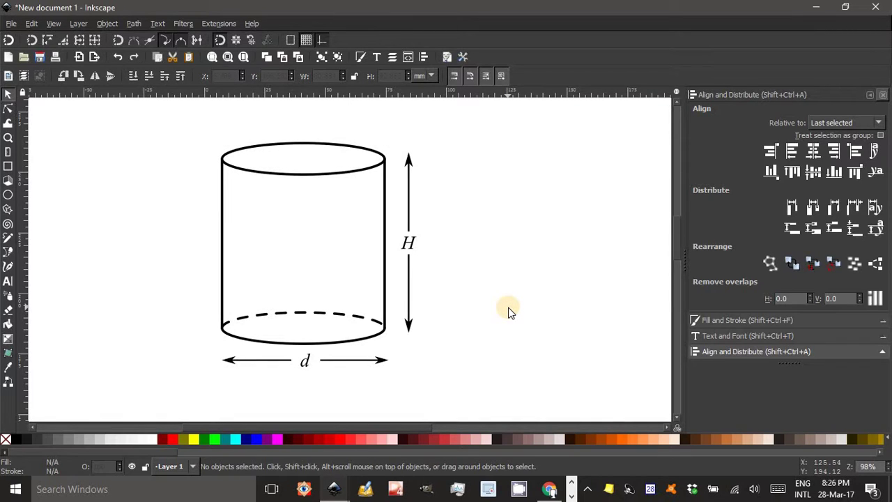